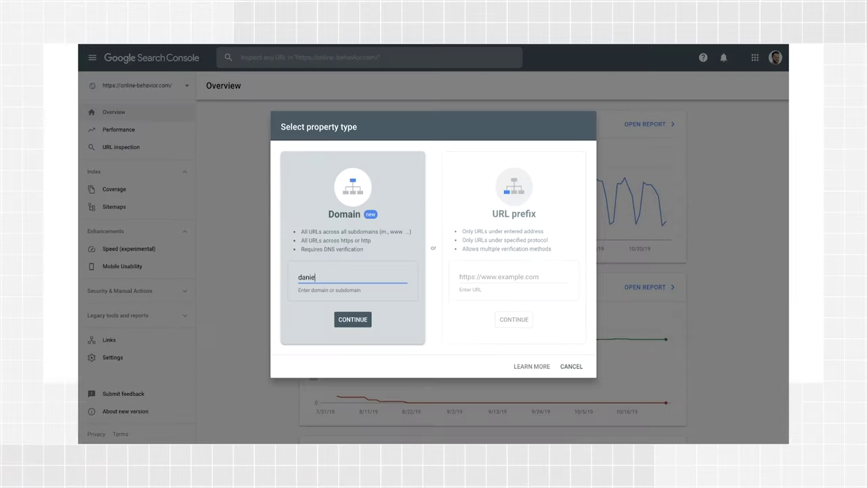
Add the personal domain as a Domain property and start verification using GoDaddy.com DNS instructions
{"action": "type", "text": "lwaisb"}
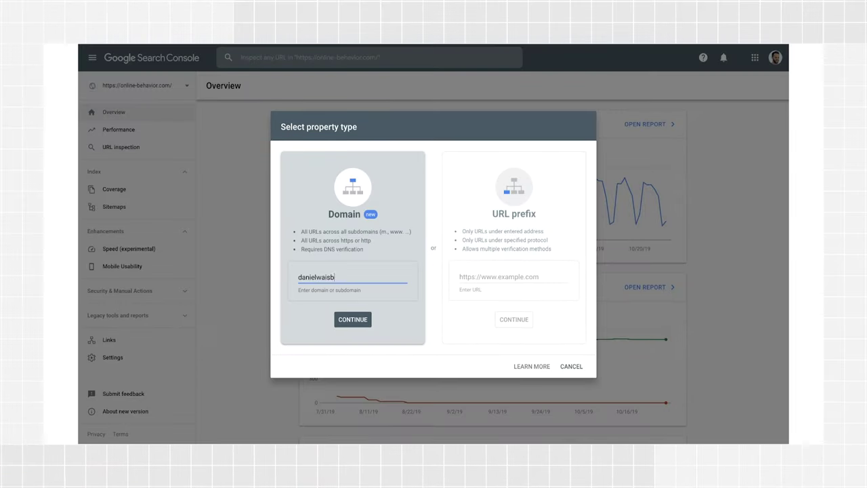
{"action": "type", "text": "erg.com"}
{"action": "left_click", "coordinate": [339, 319]}
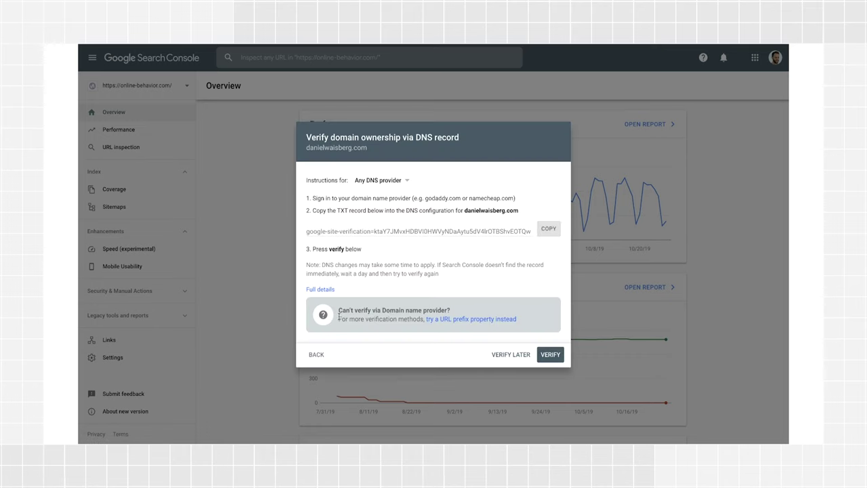
{"action": "left_click", "coordinate": [358, 181]}
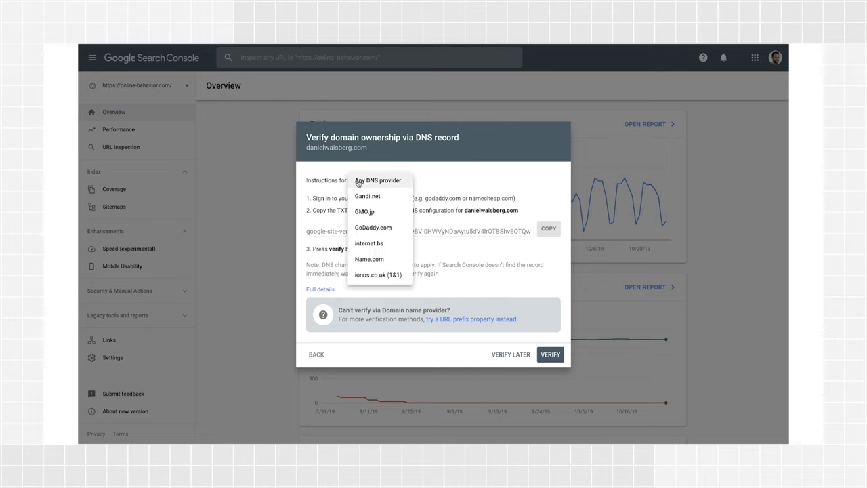
{"action": "left_click", "coordinate": [357, 181]}
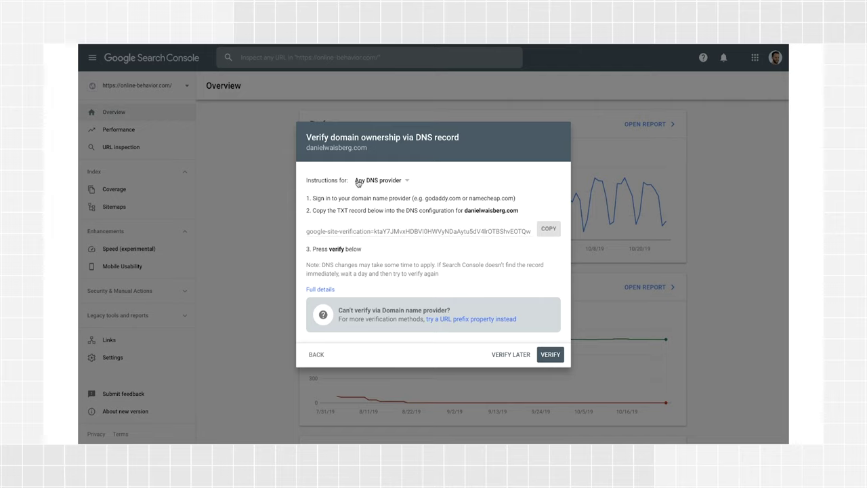
{"action": "left_click", "coordinate": [358, 182]}
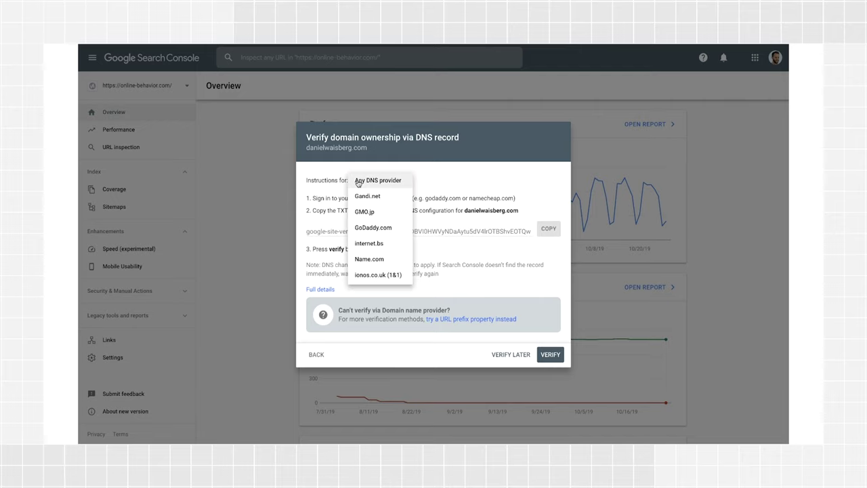
{"action": "left_click", "coordinate": [369, 229]}
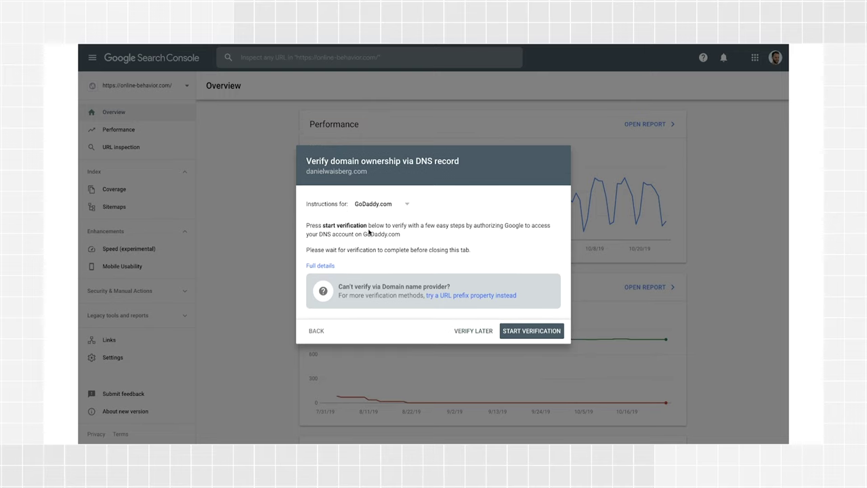
{"action": "left_click", "coordinate": [520, 331]}
Sign in to GoDaddy with the account username and password, then authorize google.com's DNS changes
{"action": "type", "text": "16222506"}
{"action": "left_click", "coordinate": [508, 200]}
{"action": "type", "text": "••"}
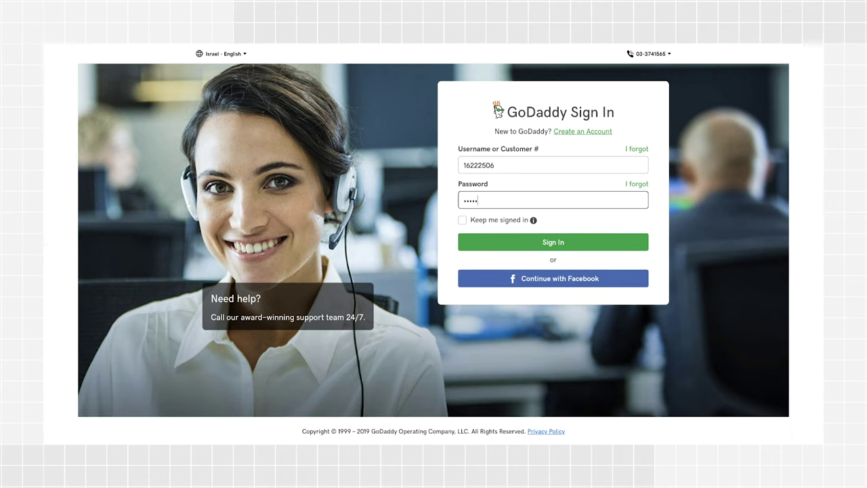
{"action": "type", "text": "•••••••••"}
{"action": "key", "text": "Return"}
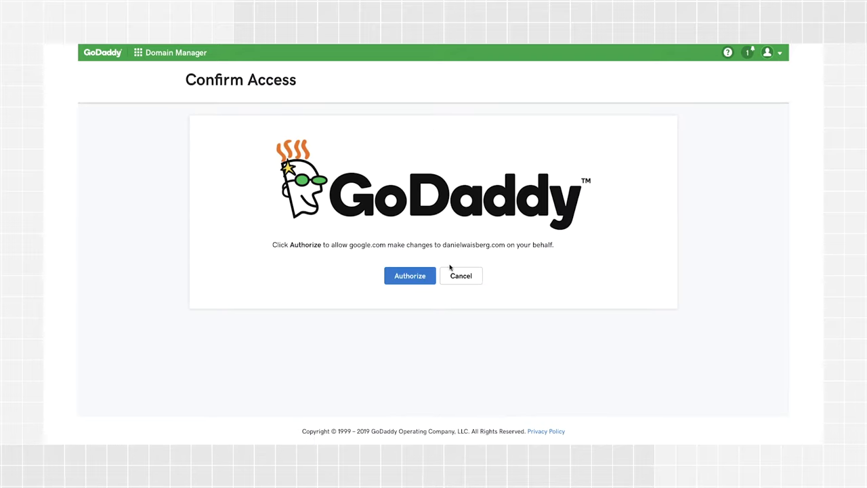
{"action": "left_click", "coordinate": [419, 276]}
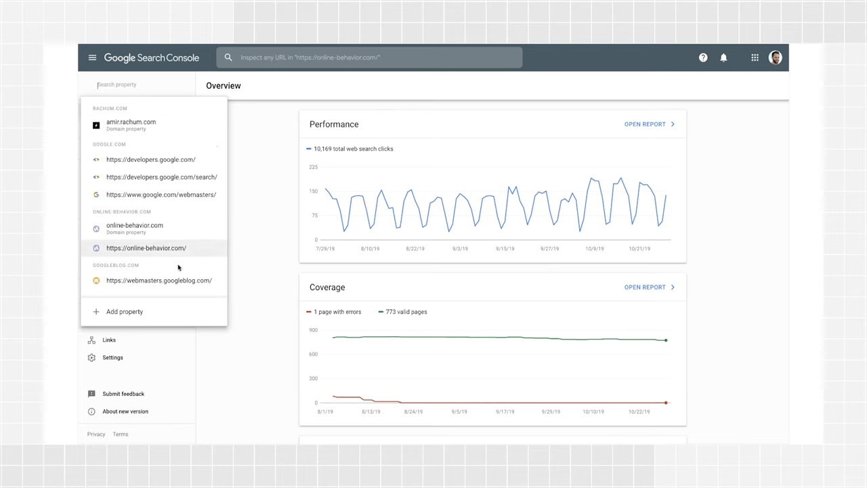
Pick the personal domain under NOT VERIFIED to bring up its TXT record instructions
{"action": "scroll", "coordinate": [178, 266], "scroll_direction": "down", "scroll_amount": 2}
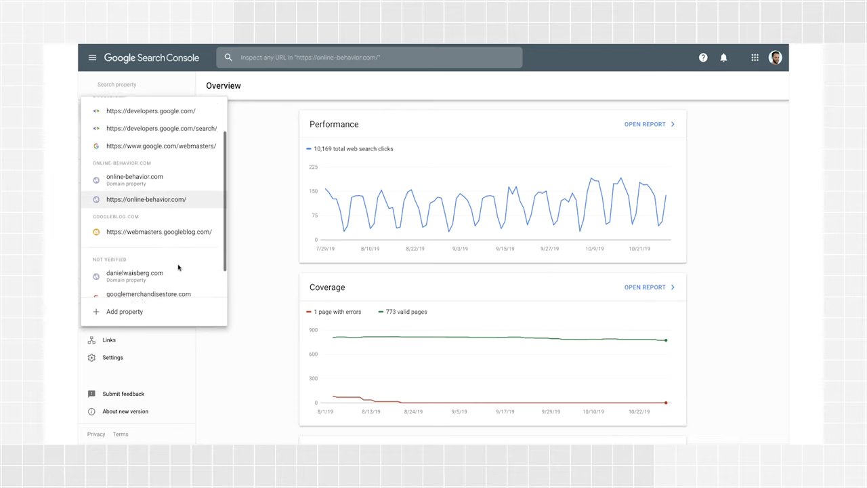
{"action": "scroll", "coordinate": [178, 266], "scroll_direction": "down", "scroll_amount": 1}
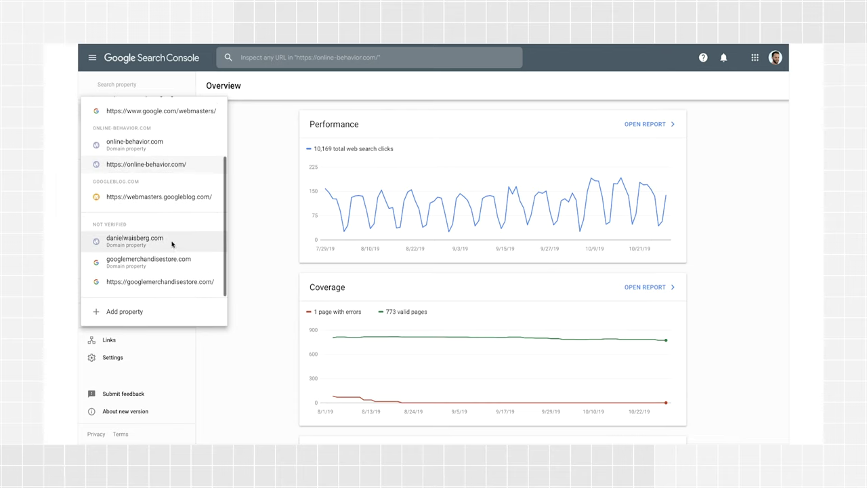
{"action": "left_click", "coordinate": [172, 244]}
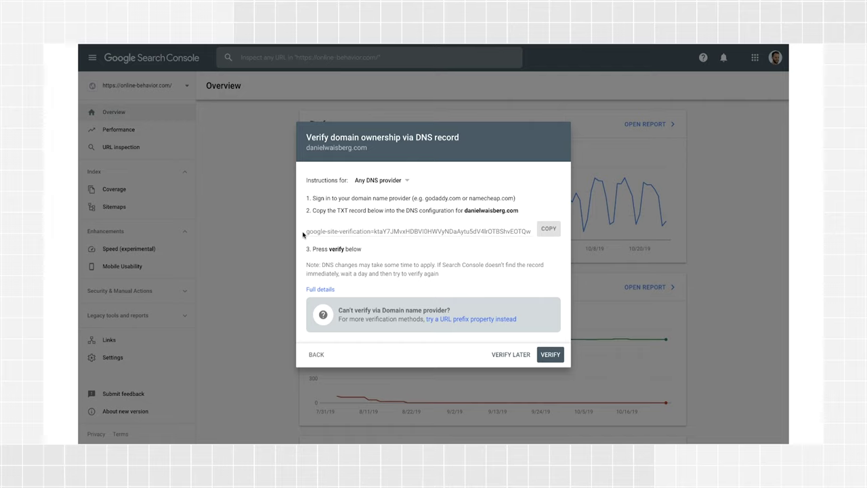
Copy the TXT verification record and open the 'Full details' DNS verification help article
{"action": "left_click", "coordinate": [547, 229]}
{"action": "left_click", "coordinate": [330, 289]}
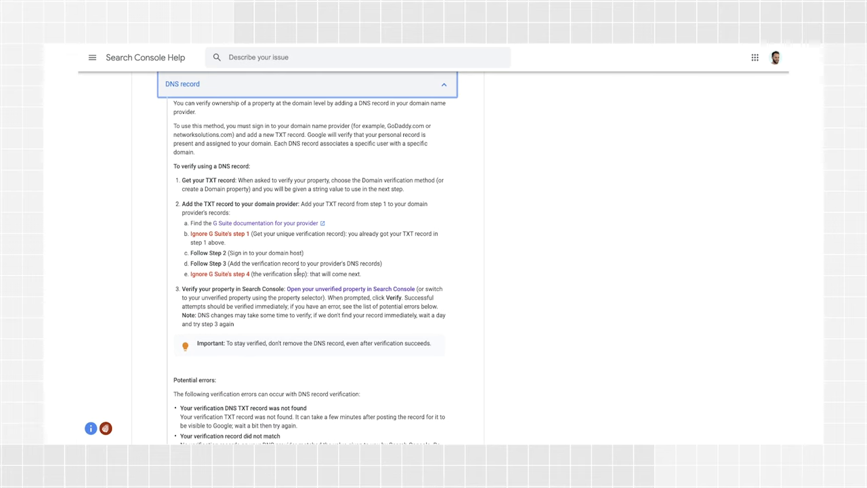
Open the G Suite documentation for your provider and browse its list of DNS hosts
{"action": "left_click", "coordinate": [280, 223]}
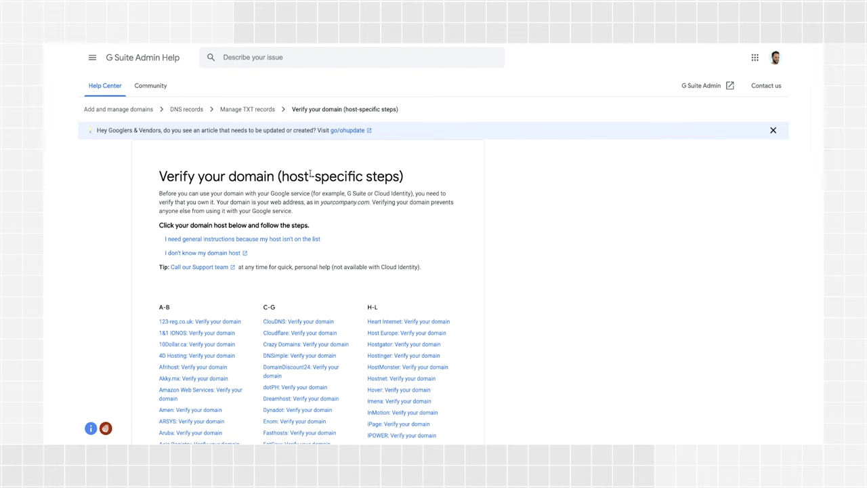
{"action": "scroll", "coordinate": [310, 212], "scroll_direction": "down", "scroll_amount": 5}
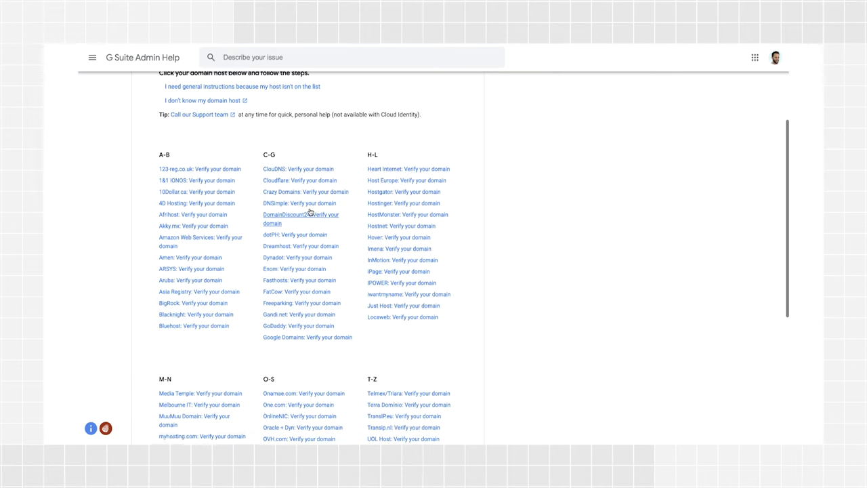
{"action": "scroll", "coordinate": [310, 211], "scroll_direction": "down", "scroll_amount": 5}
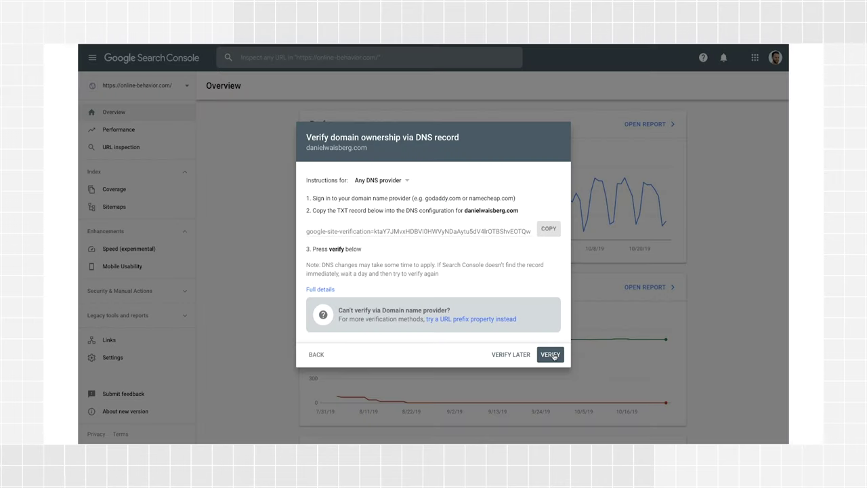
Retry verifying the domain, dismiss the failure message, and choose Verify Later
{"action": "left_click", "coordinate": [551, 355]}
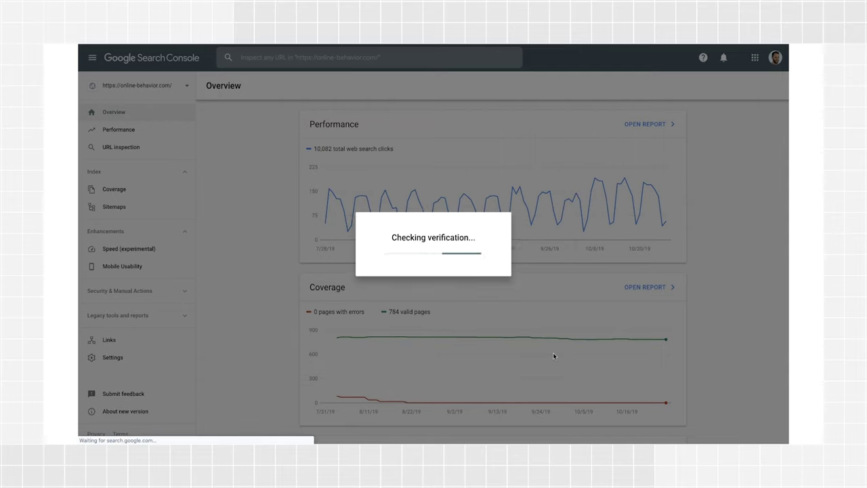
{"action": "left_click", "coordinate": [547, 333]}
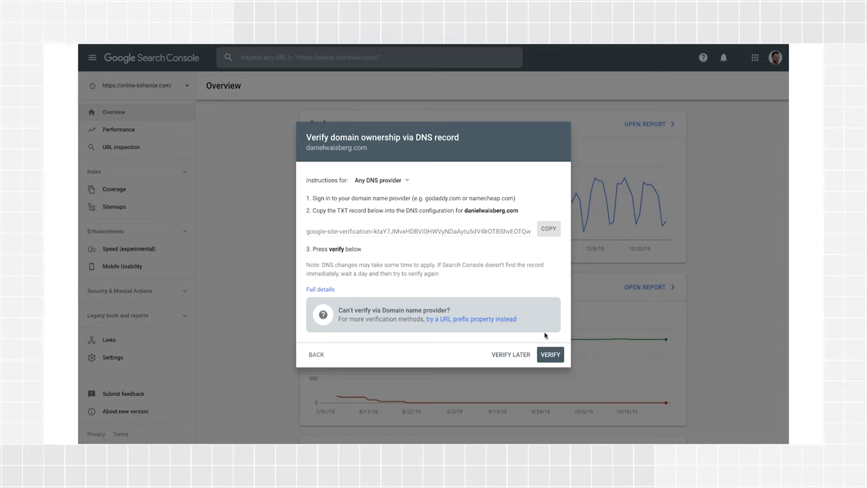
{"action": "left_click", "coordinate": [508, 357]}
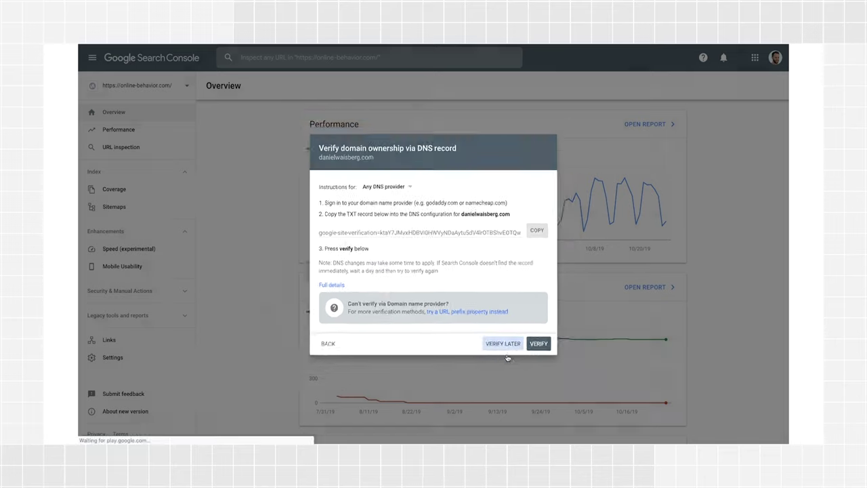
Select the unverified personal domain from the property list to recheck its verification
{"action": "left_click", "coordinate": [162, 93]}
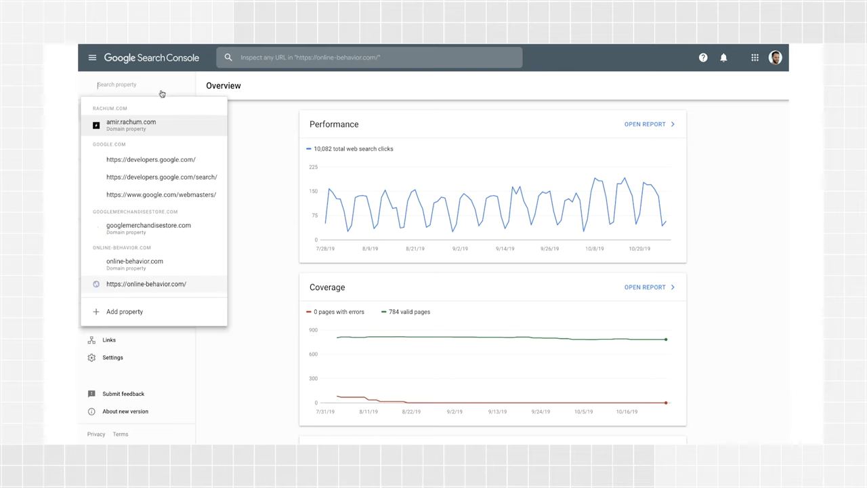
{"action": "scroll", "coordinate": [163, 244], "scroll_direction": "down", "scroll_amount": 3}
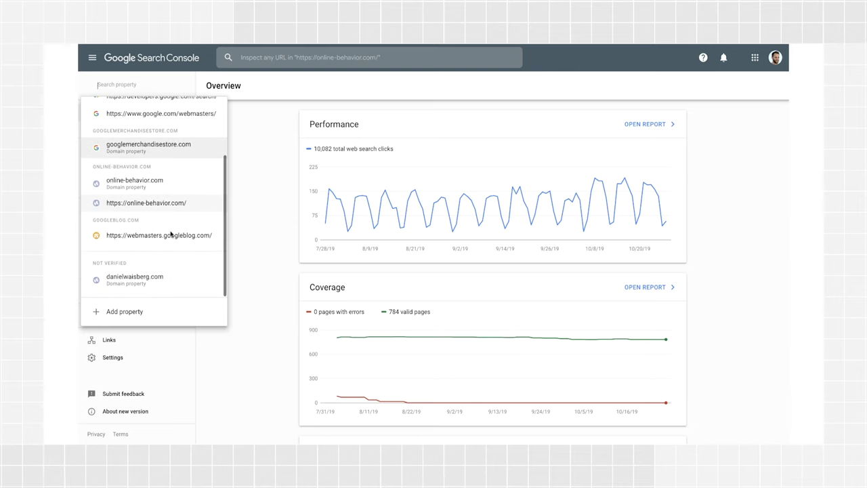
{"action": "left_click", "coordinate": [158, 280]}
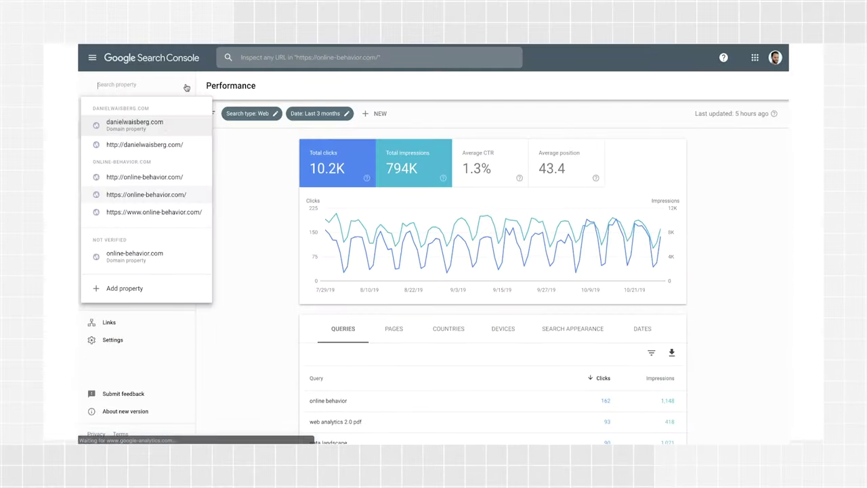
Add shop.googlemerchandisestore.com/ as a URL-prefix property and download google60283ace76de8f6a.html
{"action": "left_click", "coordinate": [166, 291]}
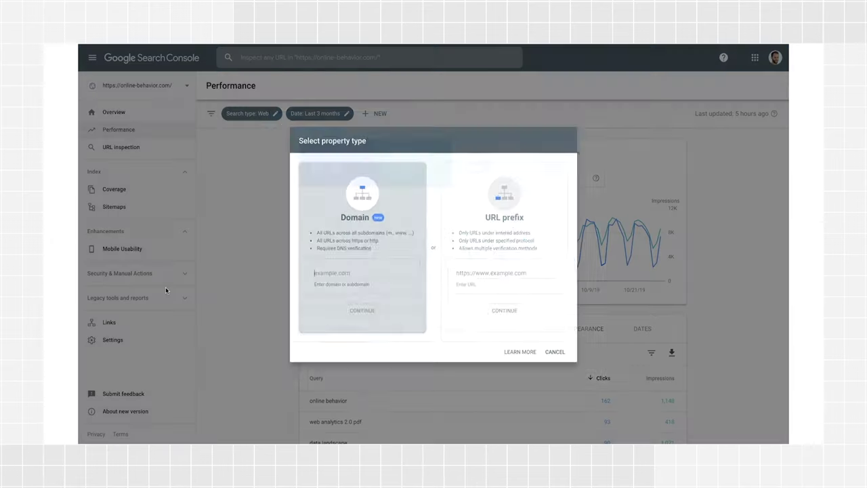
{"action": "left_click", "coordinate": [498, 278]}
{"action": "key", "text": "ctrl+v"}
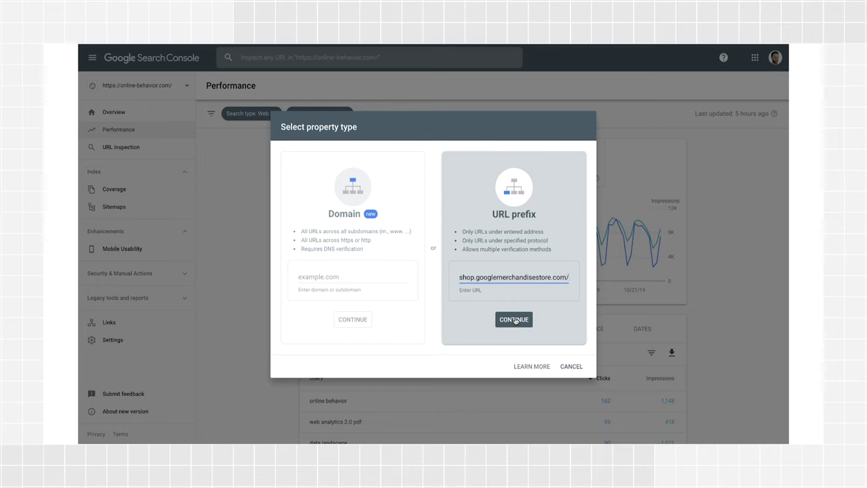
{"action": "left_click", "coordinate": [515, 320]}
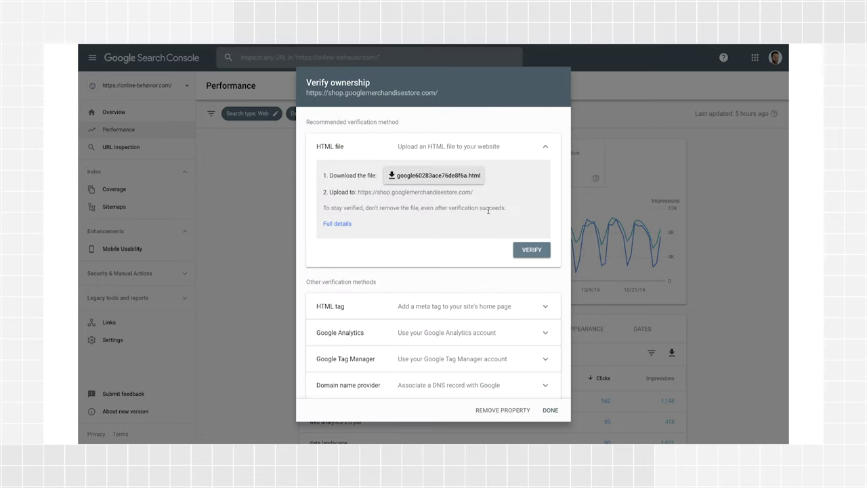
{"action": "left_click", "coordinate": [466, 176]}
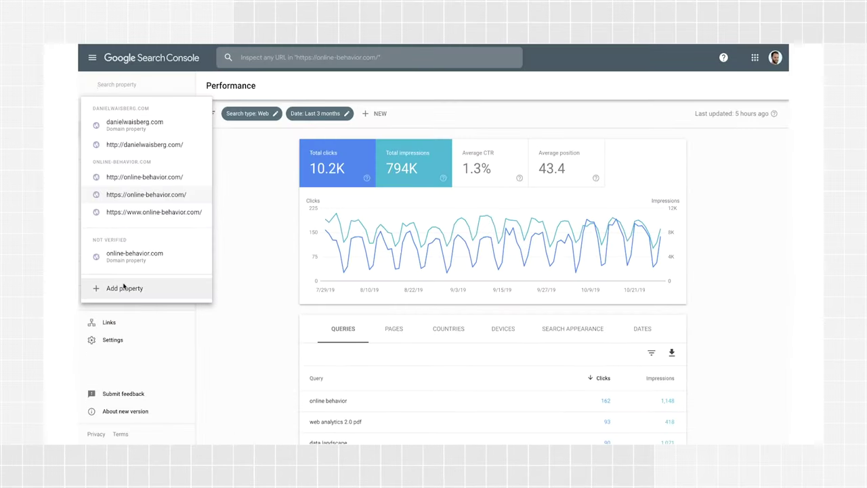
Re-add the shop.googlemerchandisestore.com URL-prefix property and select its HTML tag verification meta tag
{"action": "left_click", "coordinate": [178, 289]}
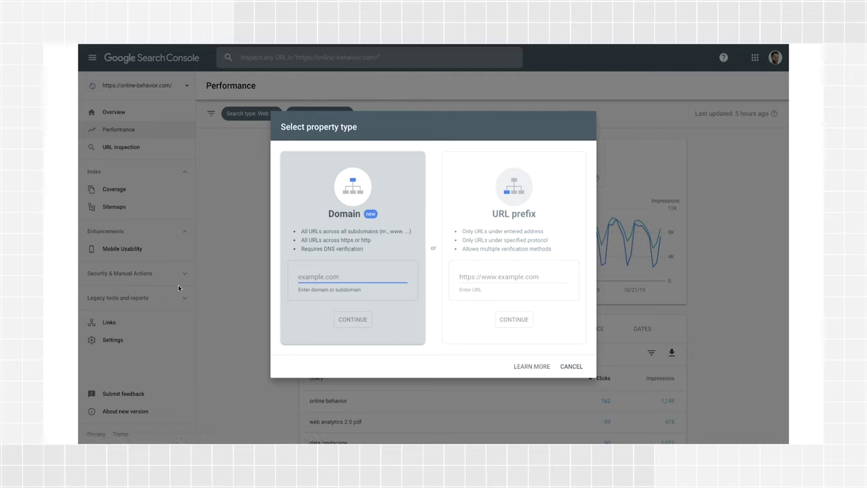
{"action": "left_click", "coordinate": [467, 275]}
{"action": "key", "text": "ctrl+v"}
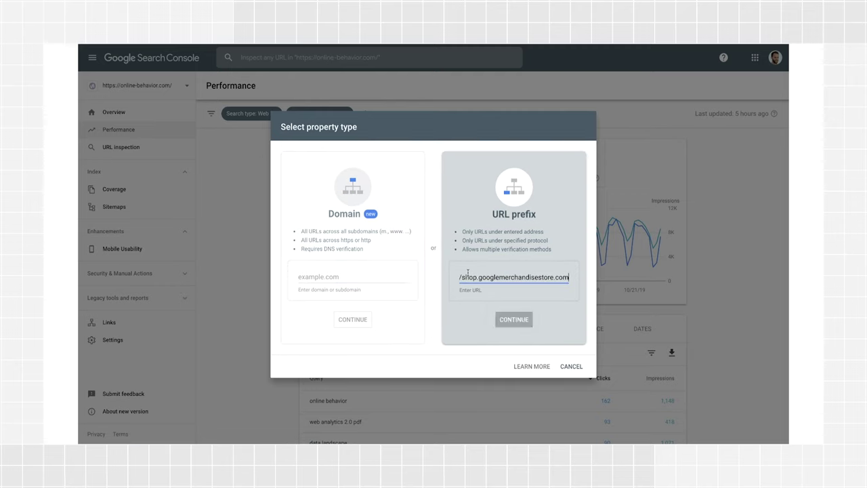
{"action": "left_click", "coordinate": [508, 319]}
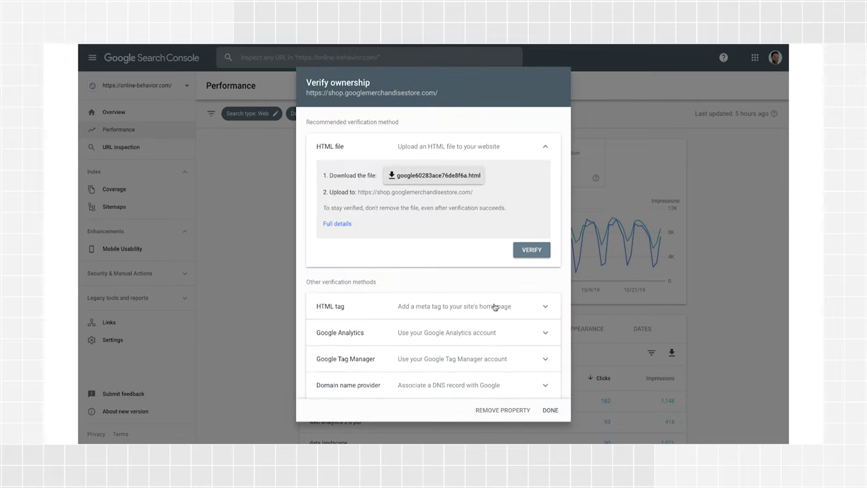
{"action": "left_click", "coordinate": [495, 306]}
{"action": "scroll", "coordinate": [495, 306], "scroll_direction": "down", "scroll_amount": 2}
{"action": "triple_click", "coordinate": [436, 284]}
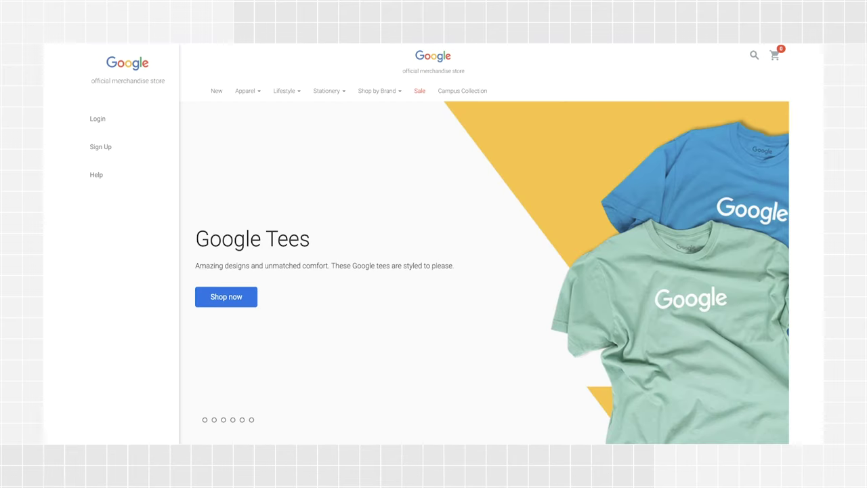
View the store page's source and select the google-site-verification meta tag on line 44
{"action": "right_click", "coordinate": [261, 172]}
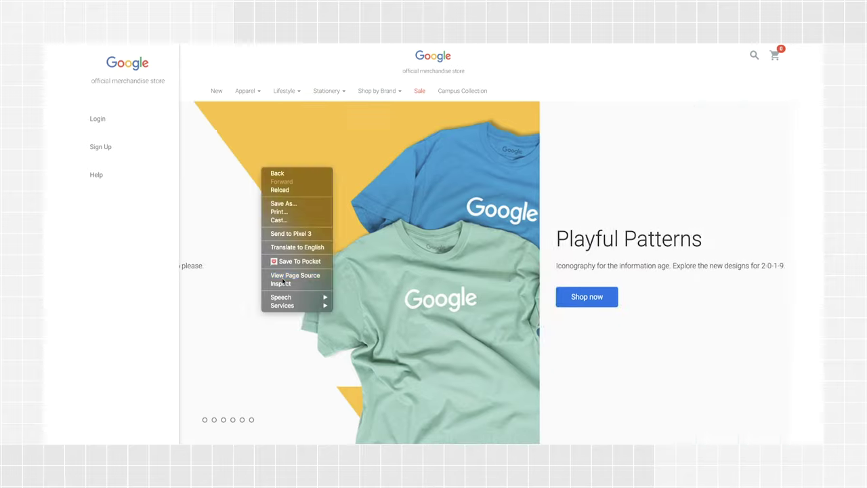
{"action": "left_click", "coordinate": [282, 276]}
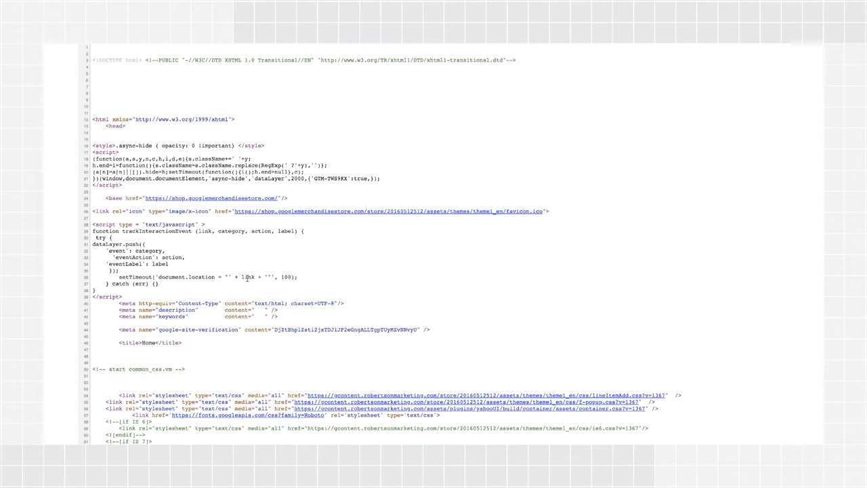
{"action": "scroll", "coordinate": [246, 279], "scroll_direction": "down", "scroll_amount": 1}
{"action": "triple_click", "coordinate": [234, 307]}
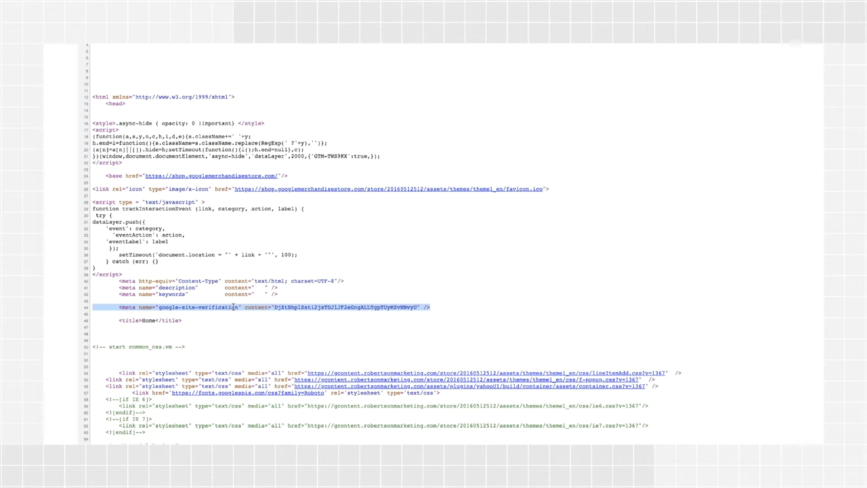